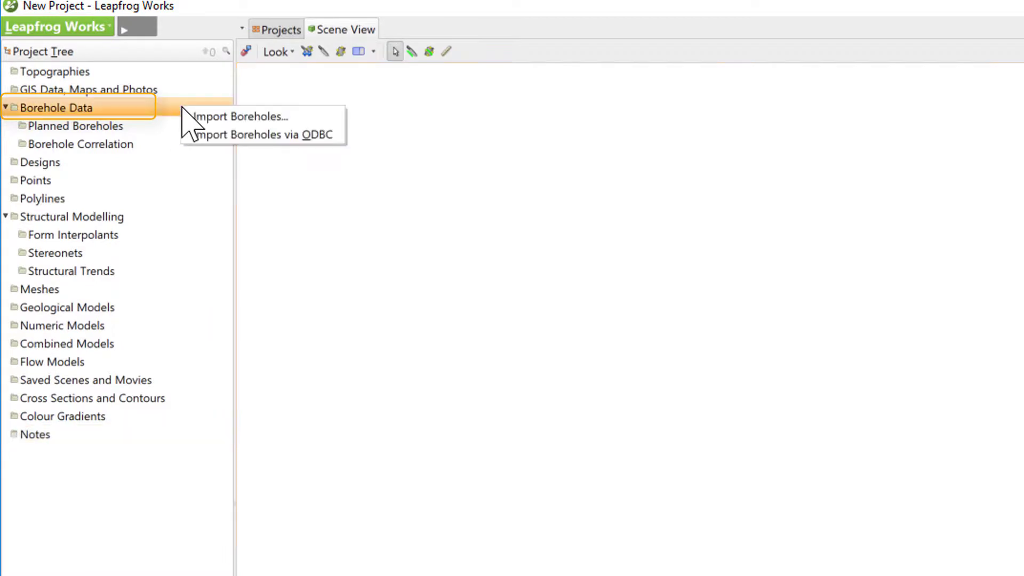
Start a borehole import into Borehole Data using 456456.ags as the collar, survey and interval source file.
click(284, 116)
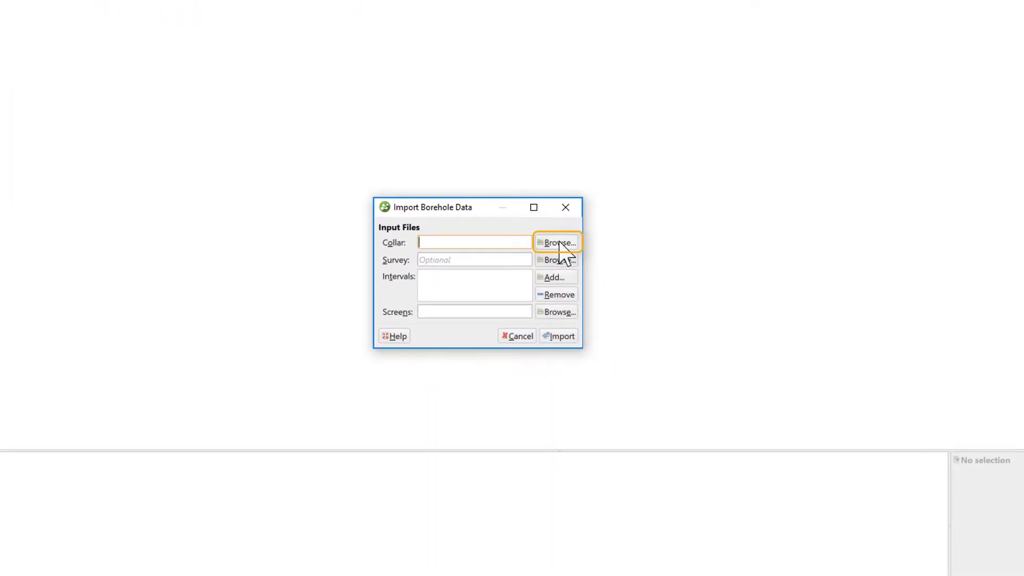
click(559, 242)
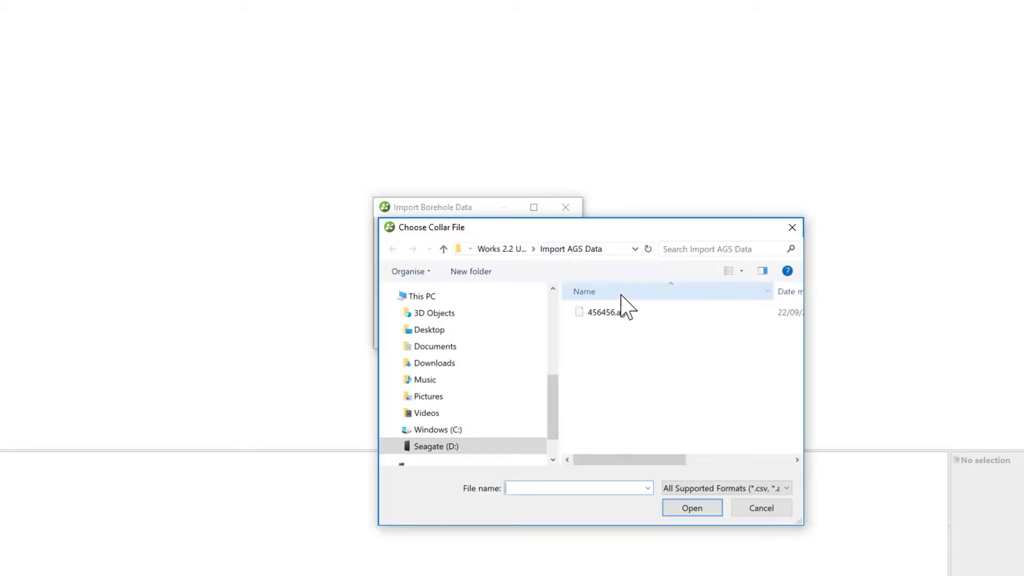
click(649, 312)
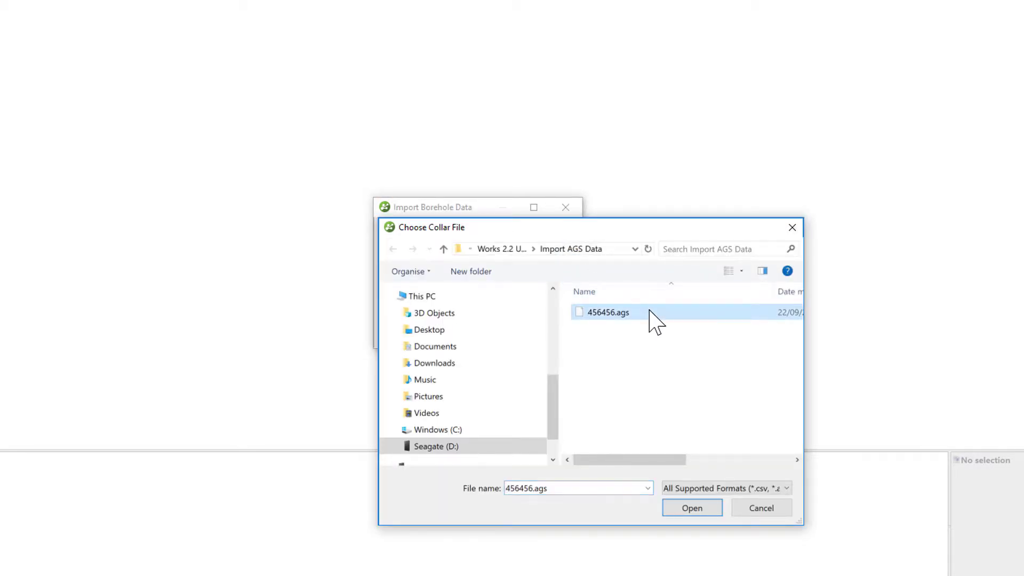
click(691, 506)
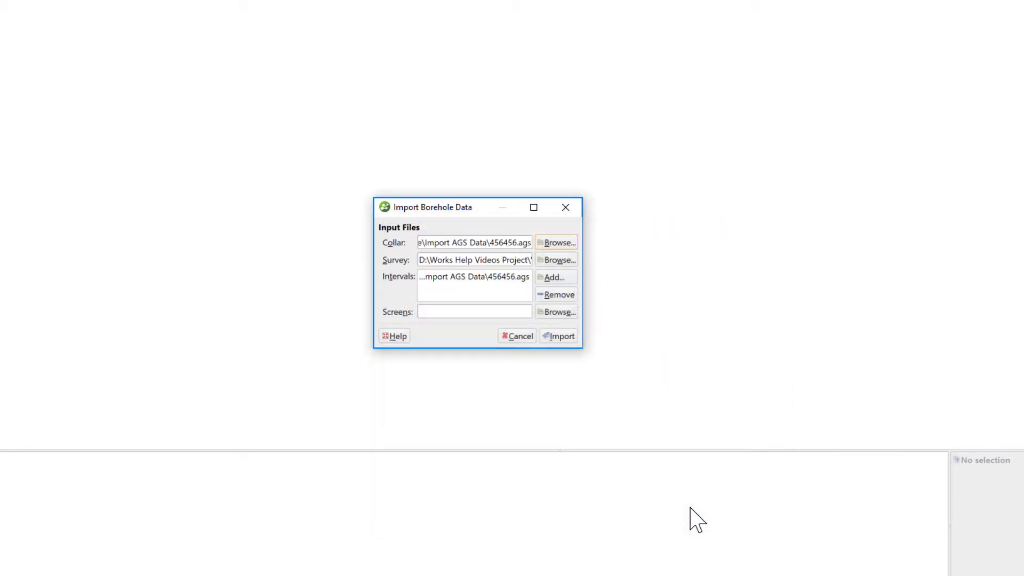
click(557, 336)
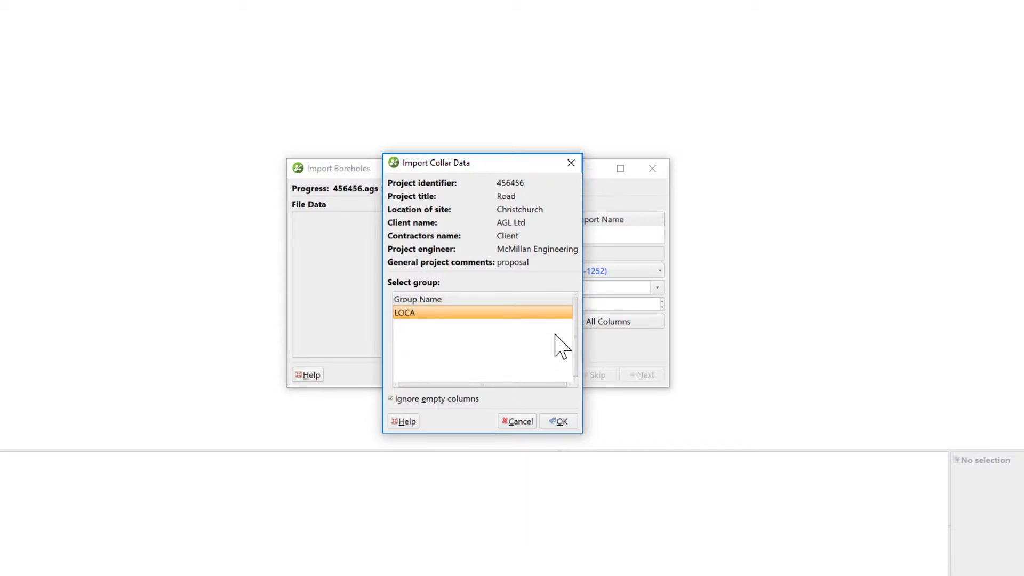
Use the LOCA group for the collar data and import its Project_ID column as Category.
click(558, 421)
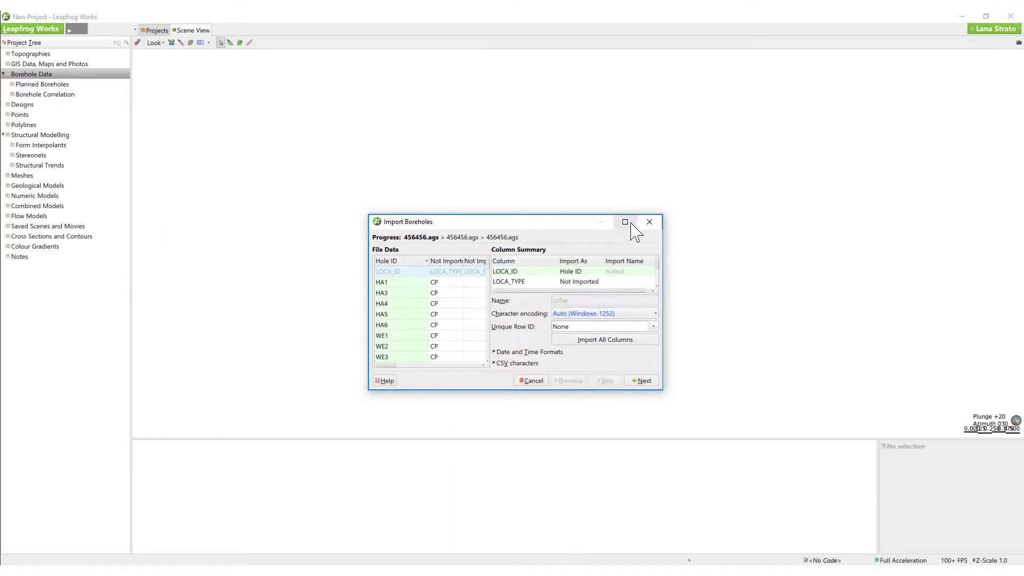
click(628, 223)
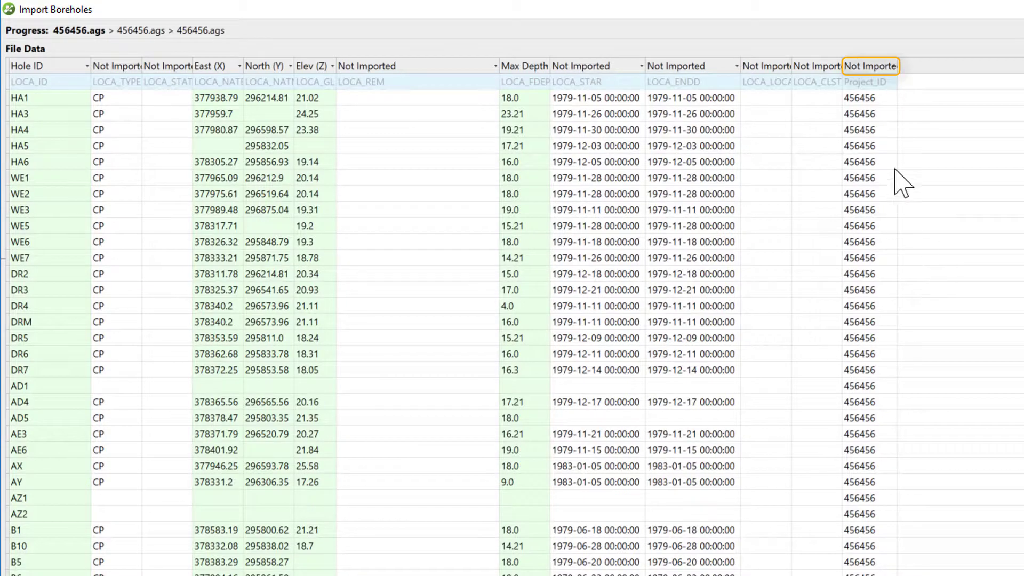
click(892, 65)
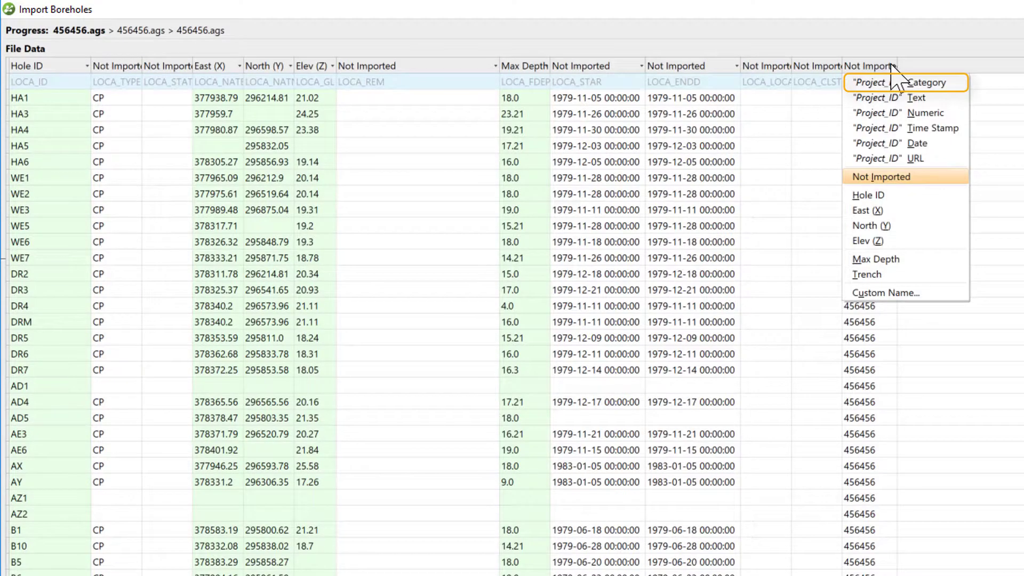
click(930, 83)
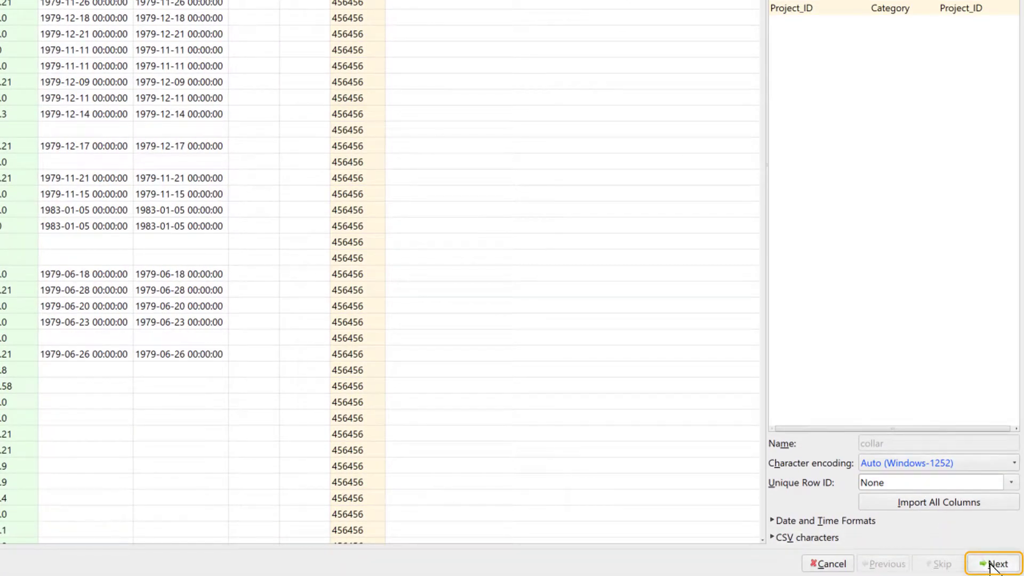
click(993, 564)
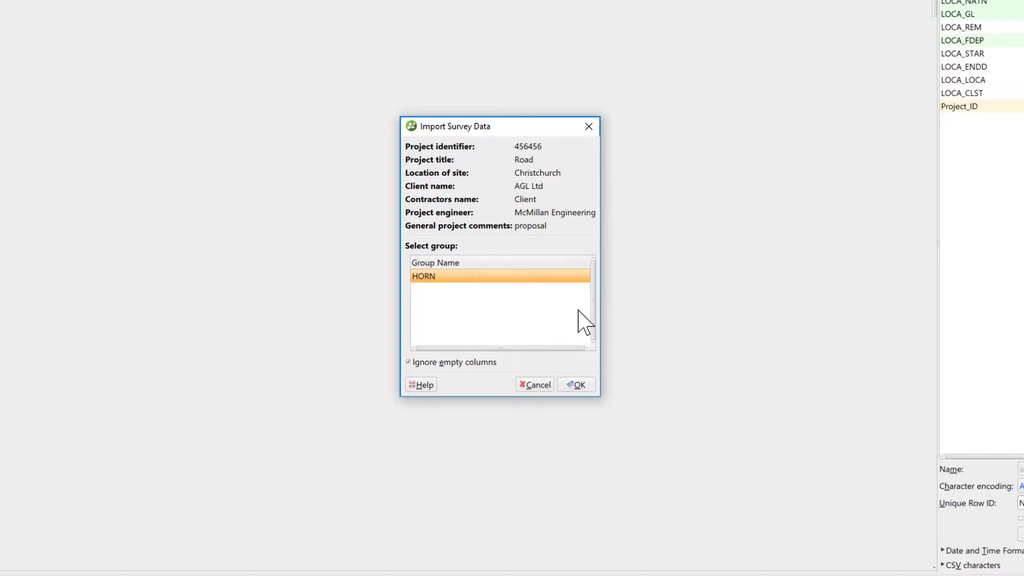
Accept the HORN group with its default columns as survey data and choose the GEOL group for the interval data.
click(581, 384)
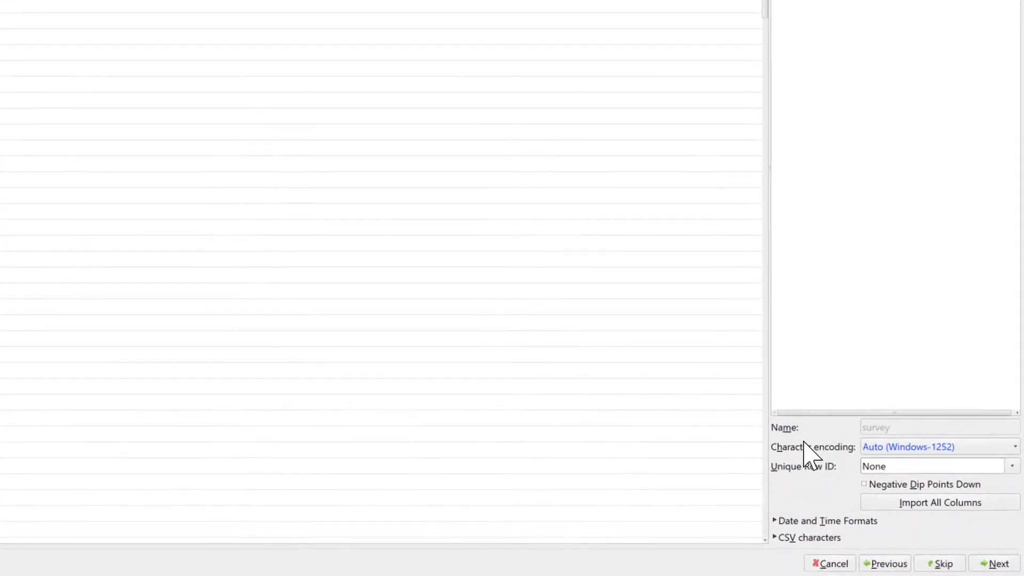
click(993, 565)
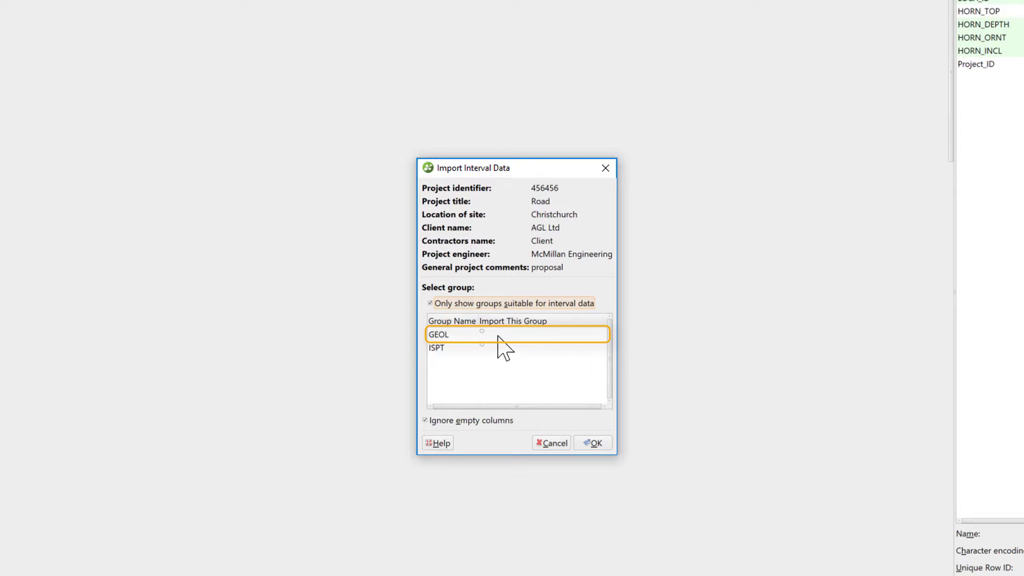
click(482, 331)
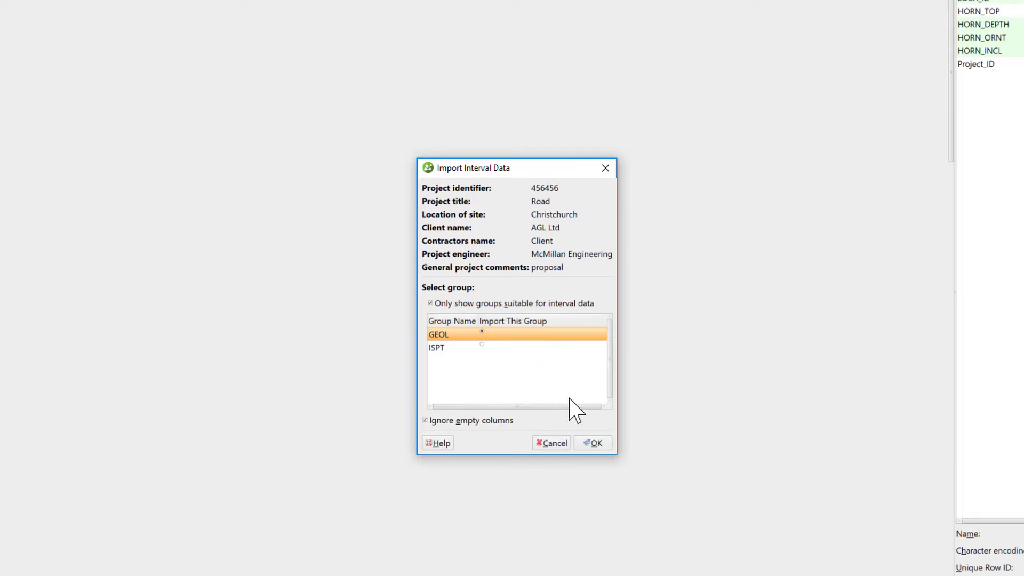
click(595, 443)
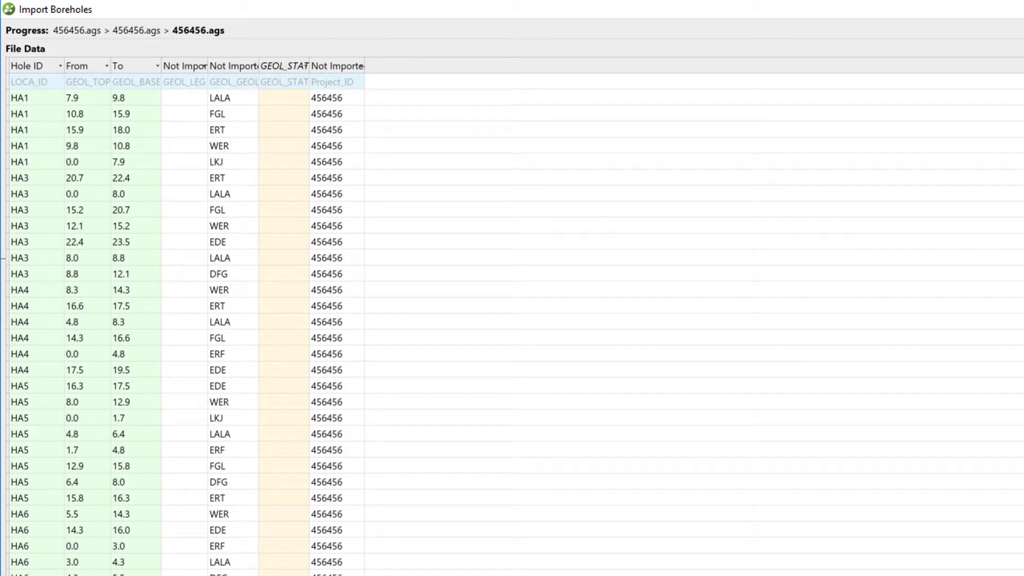
Set the GEOL_GEOL interval column to import as Lithology and the GEOL_LEG column as Category.
scroll(512, 320, down, 20)
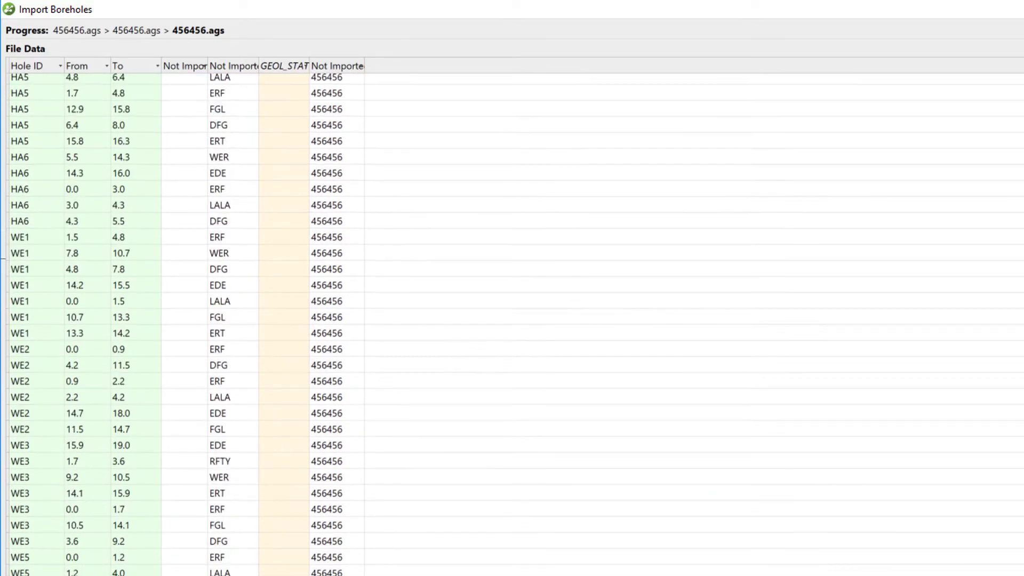
scroll(512, 320, down, 4)
scroll(512, 320, up, 14)
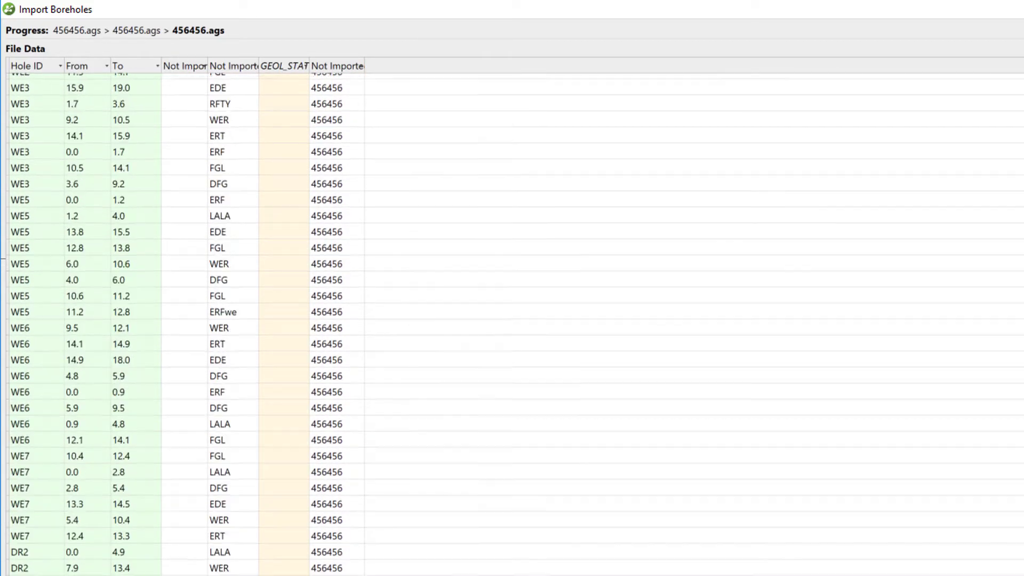
scroll(512, 319, up, 5)
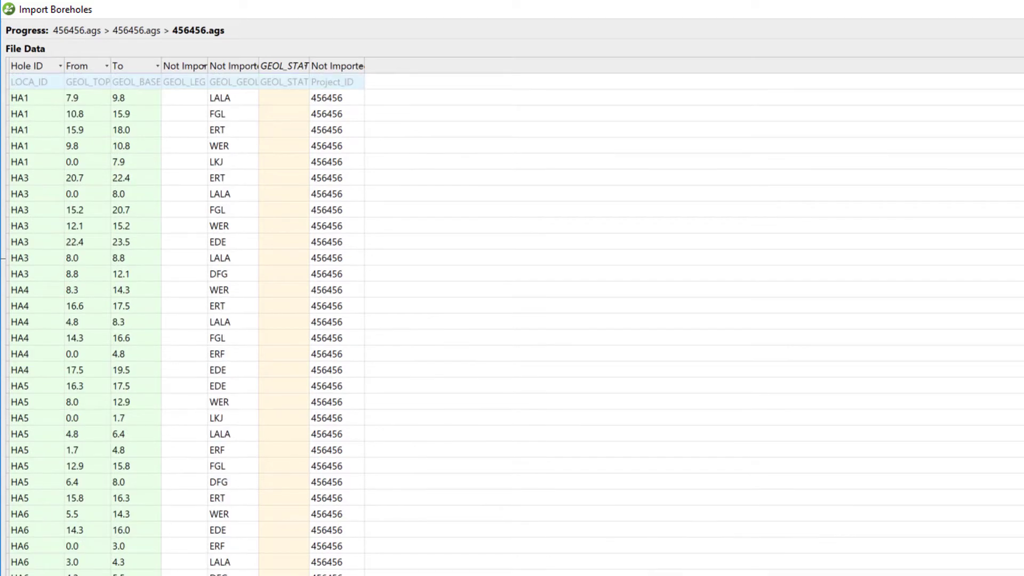
click(255, 65)
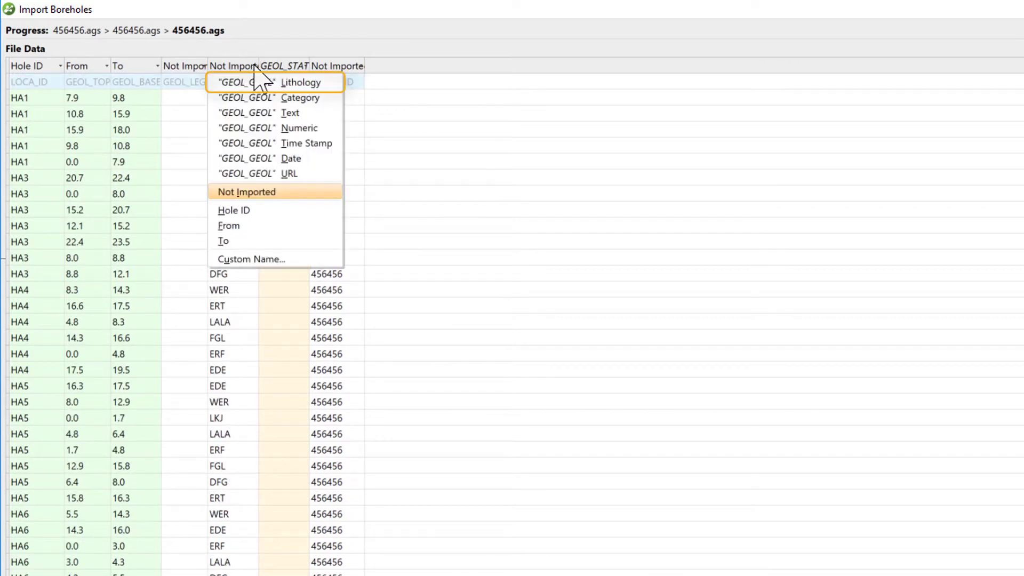
click(315, 85)
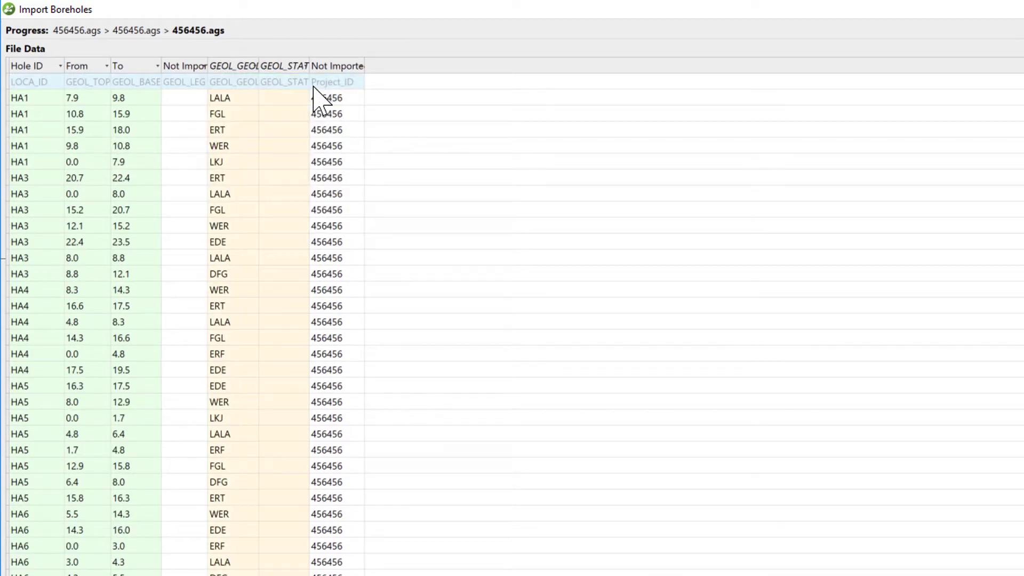
click(202, 66)
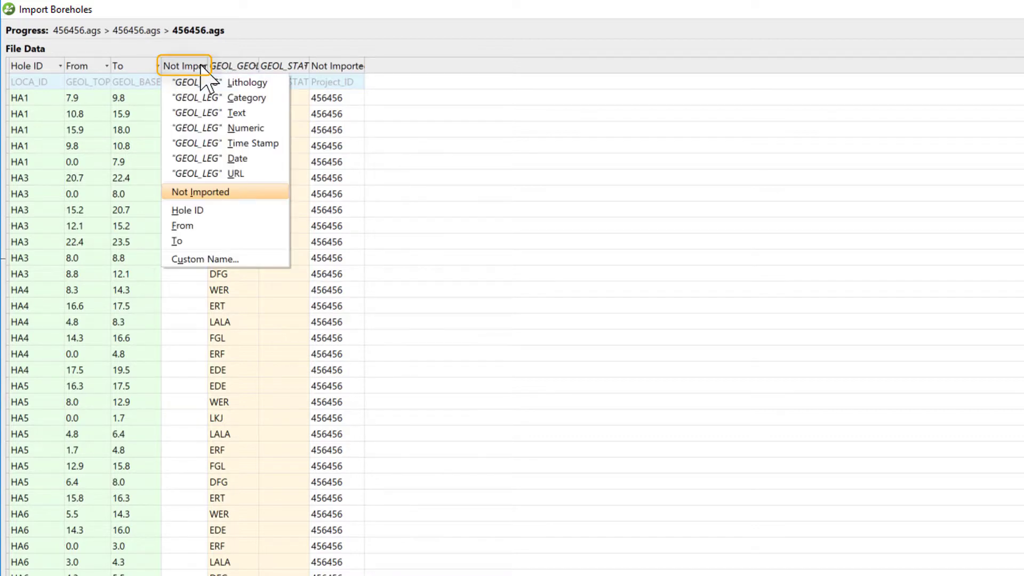
click(265, 99)
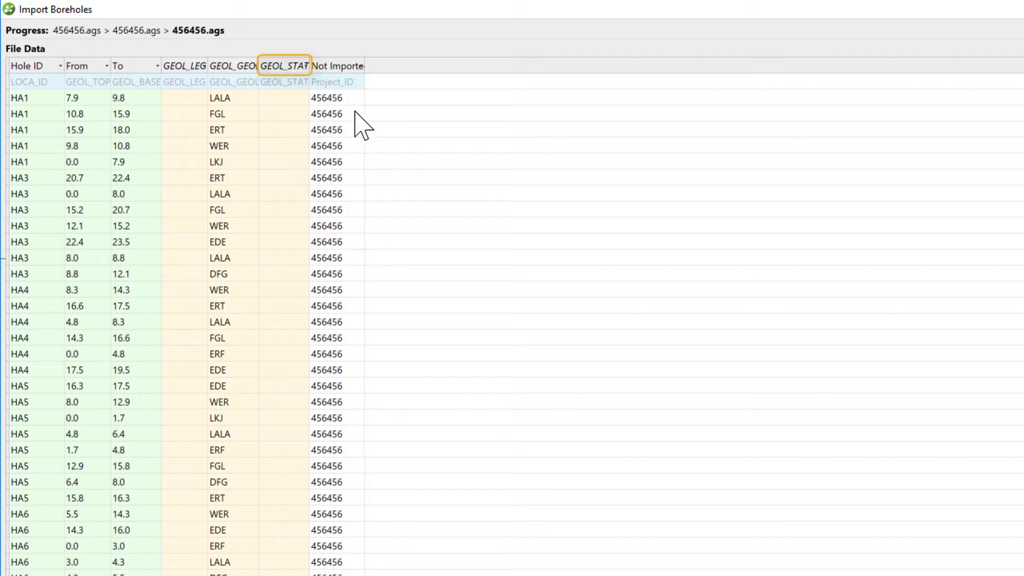
Set the GEOL_STAT column to Not Imported and finish the borehole import.
click(302, 68)
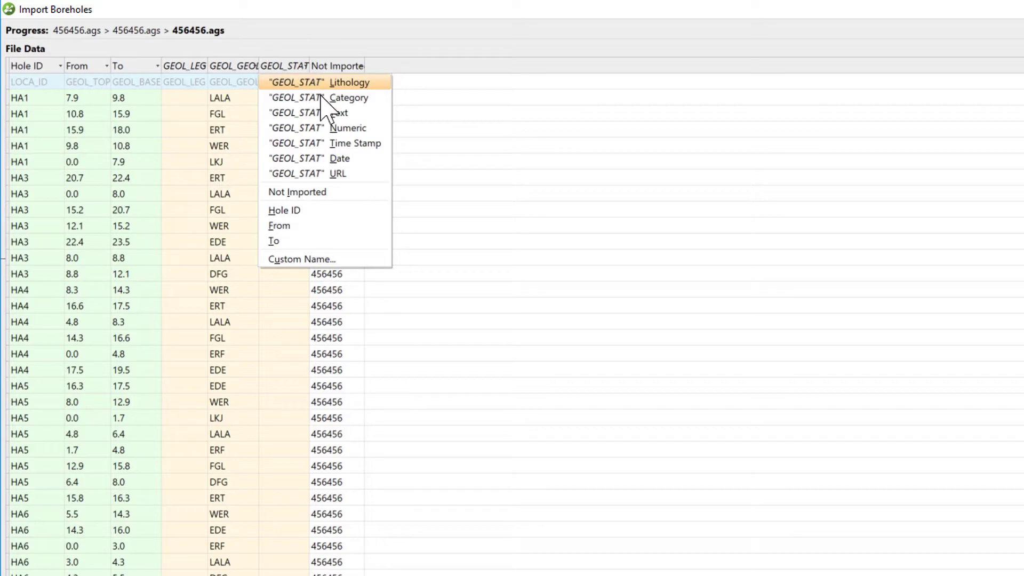
click(347, 192)
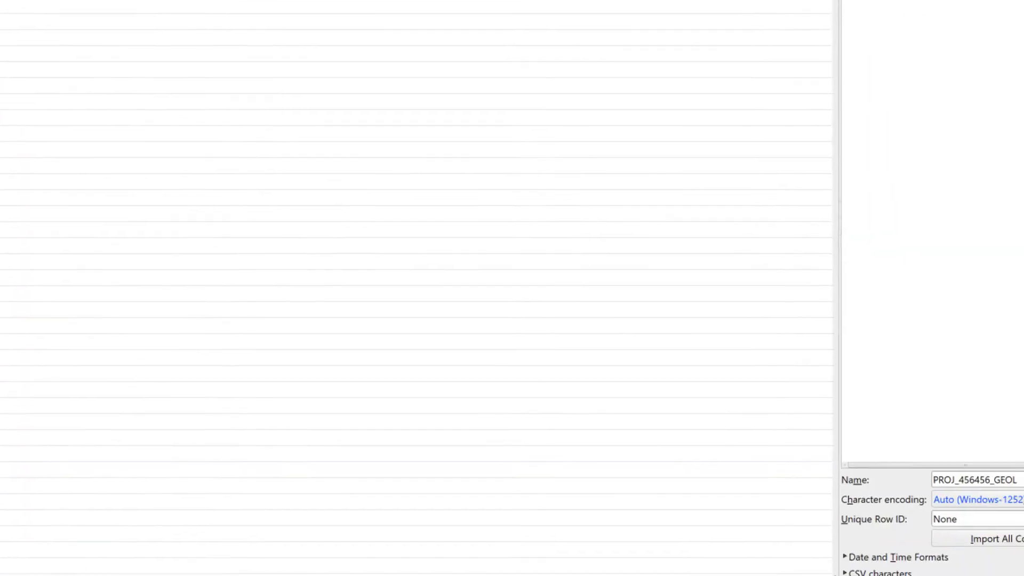
click(981, 559)
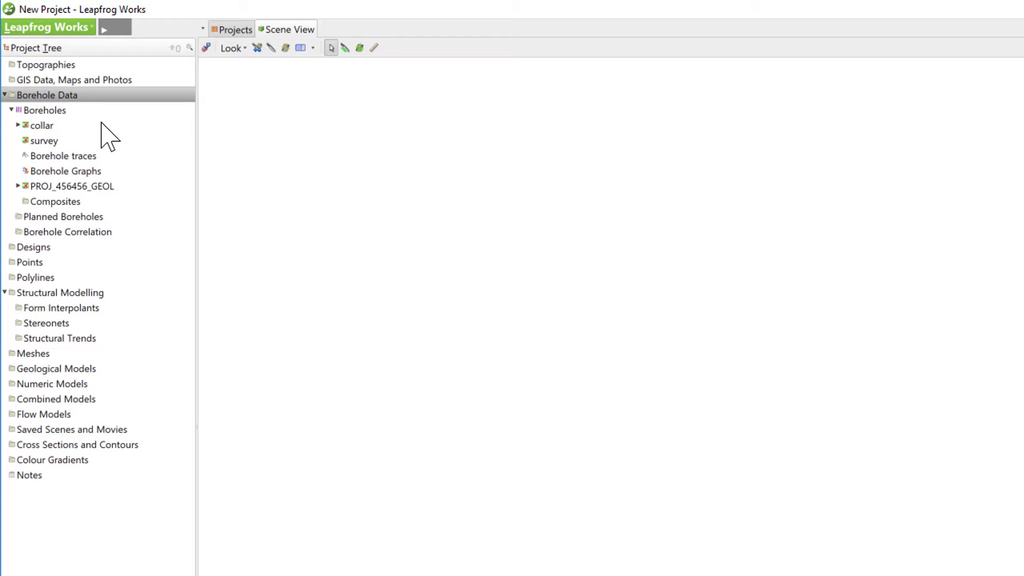
Display the imported GEOL interval table in the scene and inspect the boreholes up close.
drag(103, 189, 442, 211)
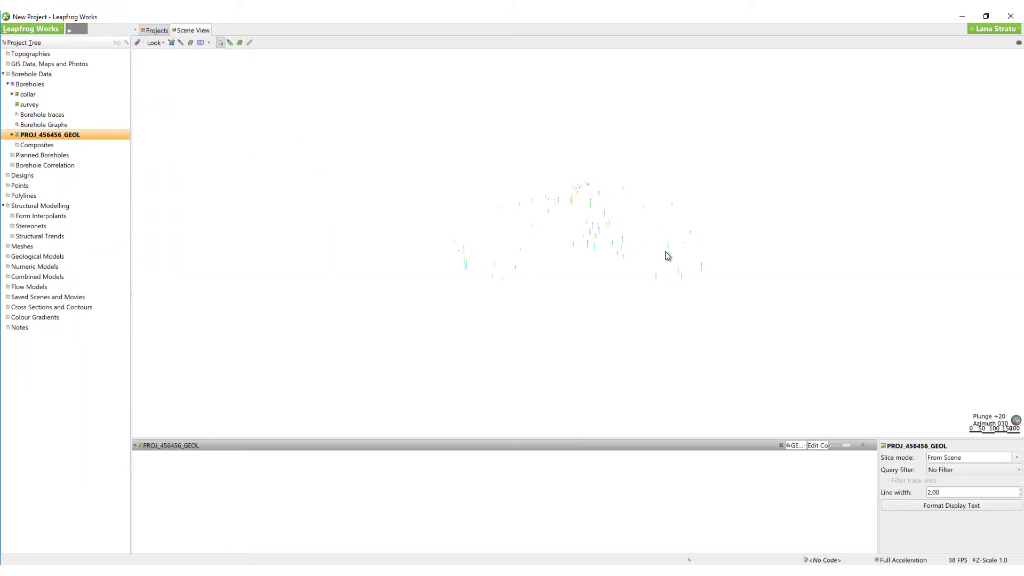
scroll(667, 256, up, 10)
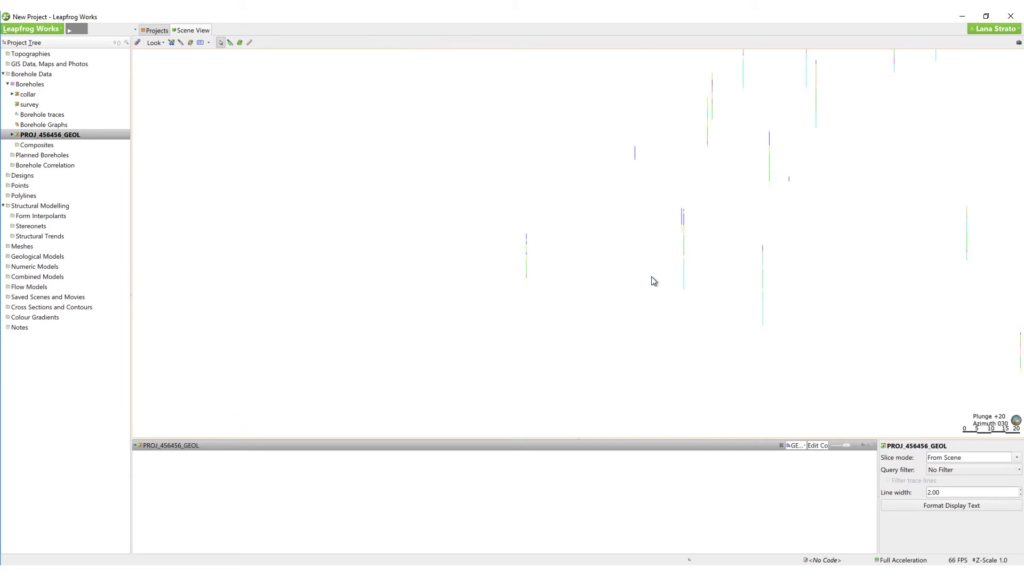
drag(745, 308, 706, 281)
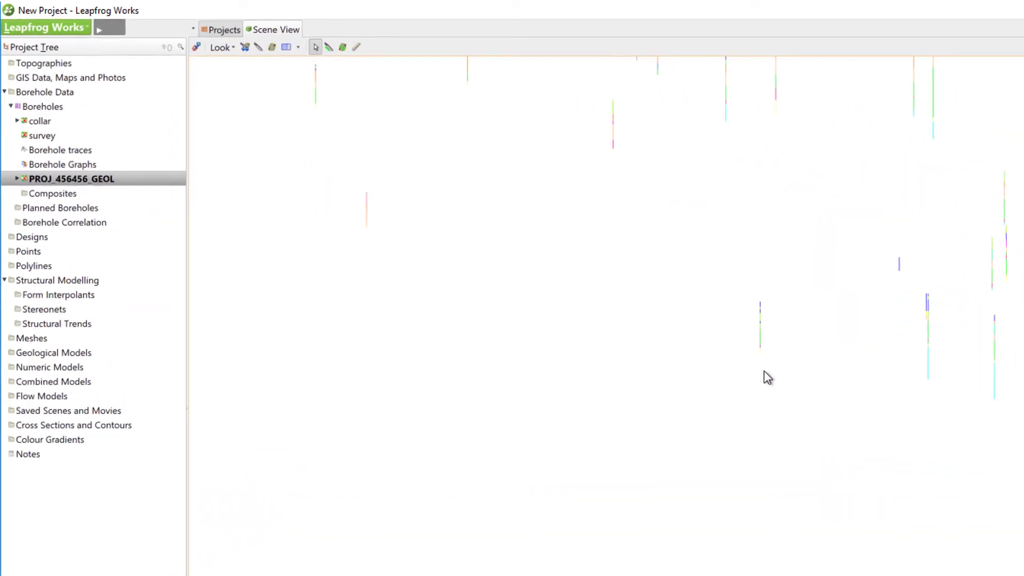
Start importing additional interval values from 456456.ags into the existing Boreholes object.
right_click(65, 109)
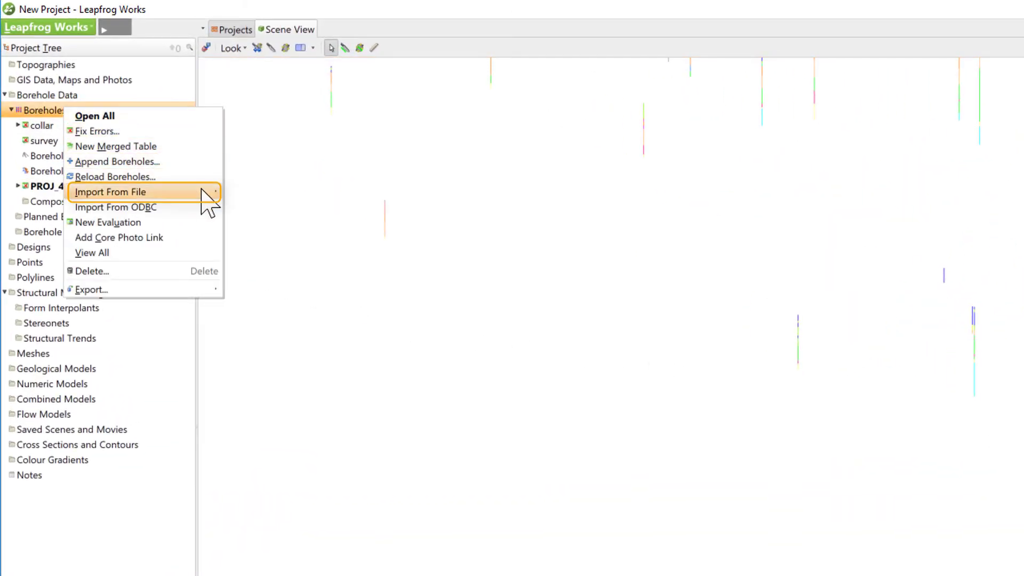
mouse_move(202, 192)
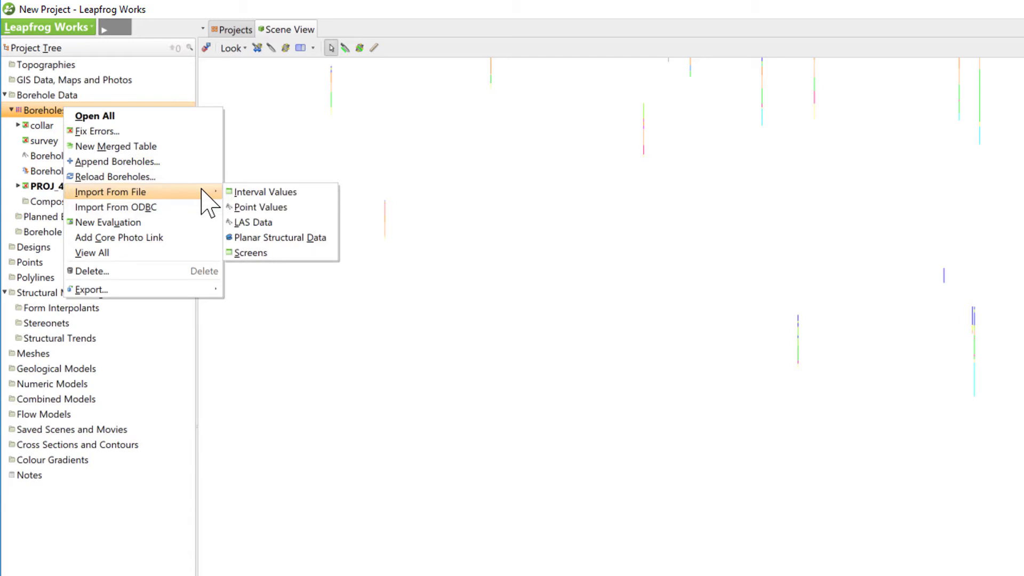
click(332, 193)
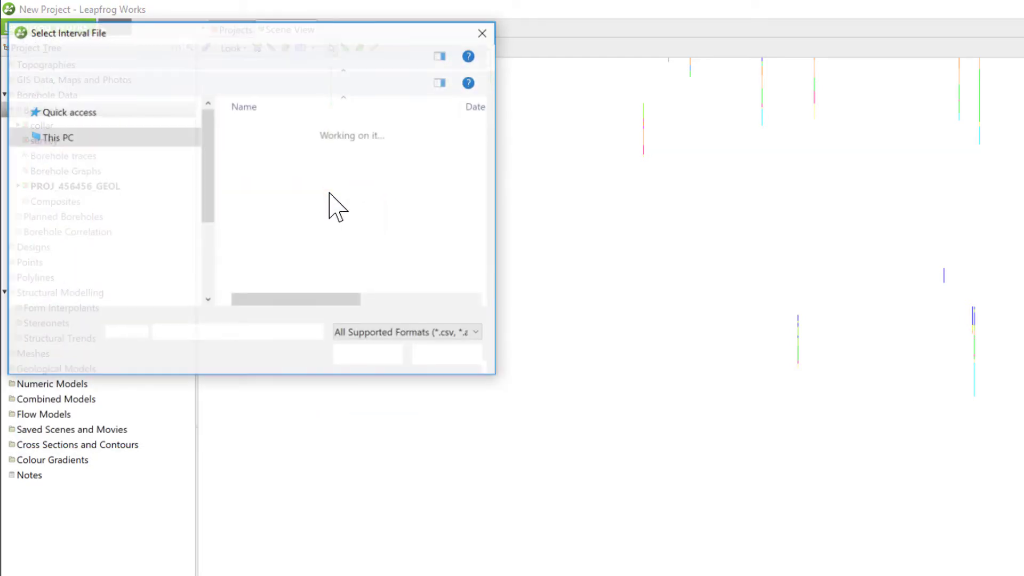
click(273, 130)
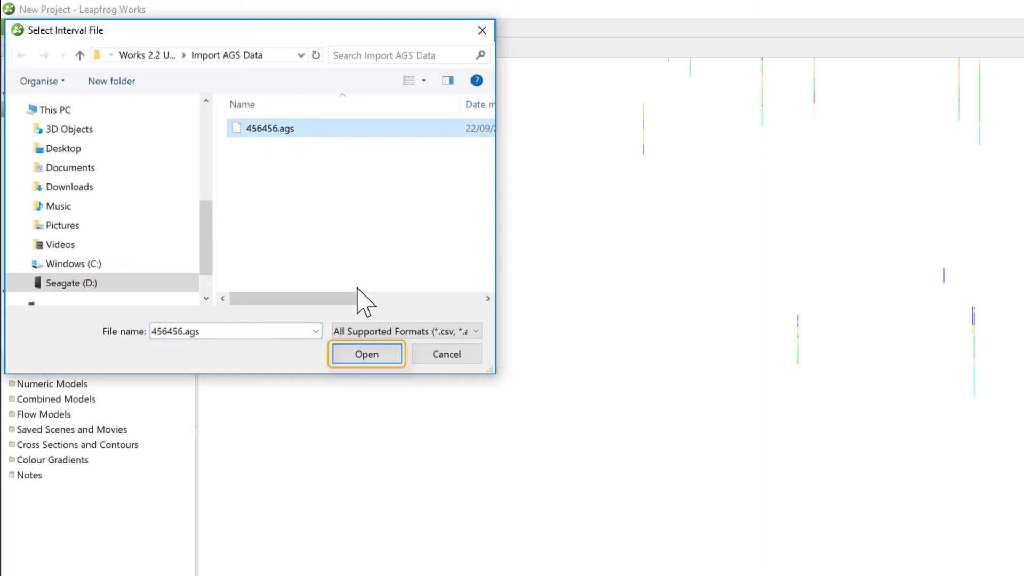
click(380, 354)
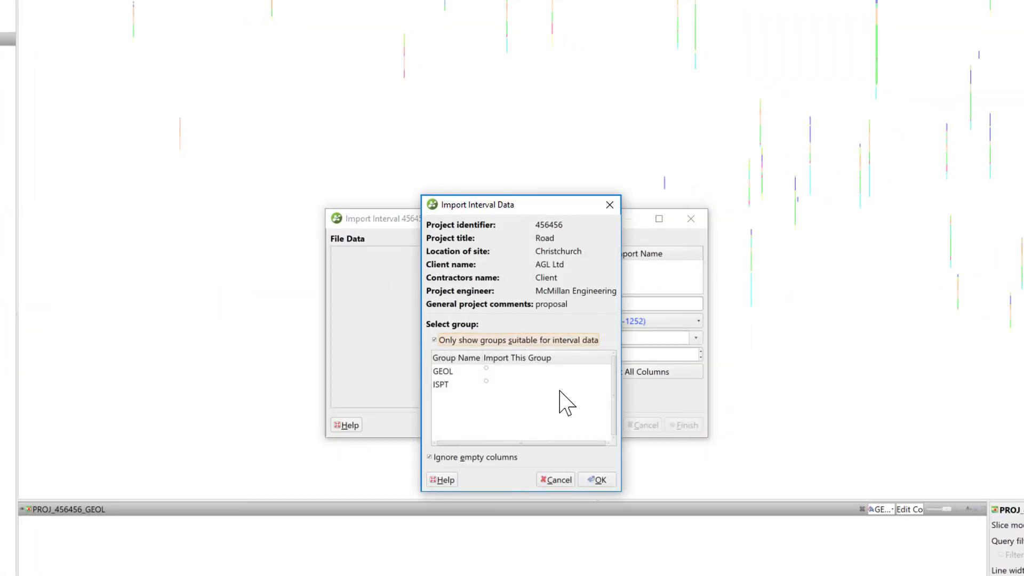
Choose the ISPT group, set its ISPT_NVAL column to Numeric and finish the interval import.
click(486, 381)
click(597, 479)
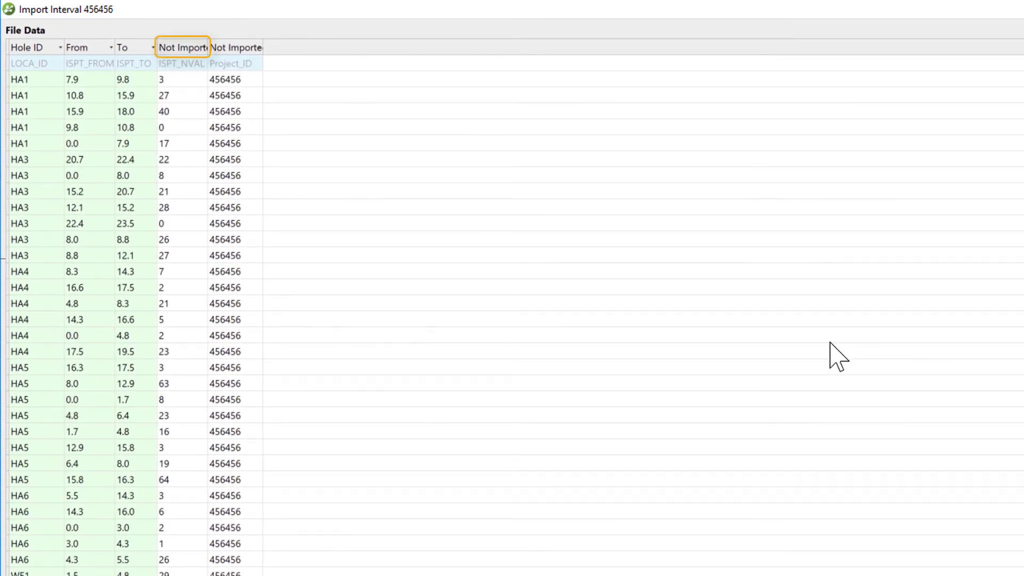
click(198, 47)
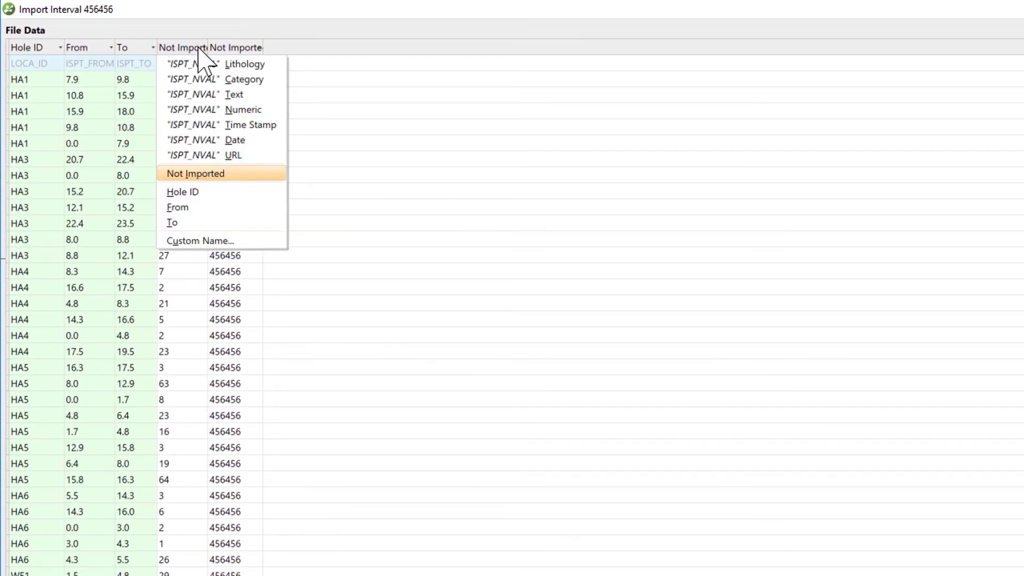
click(273, 110)
click(995, 564)
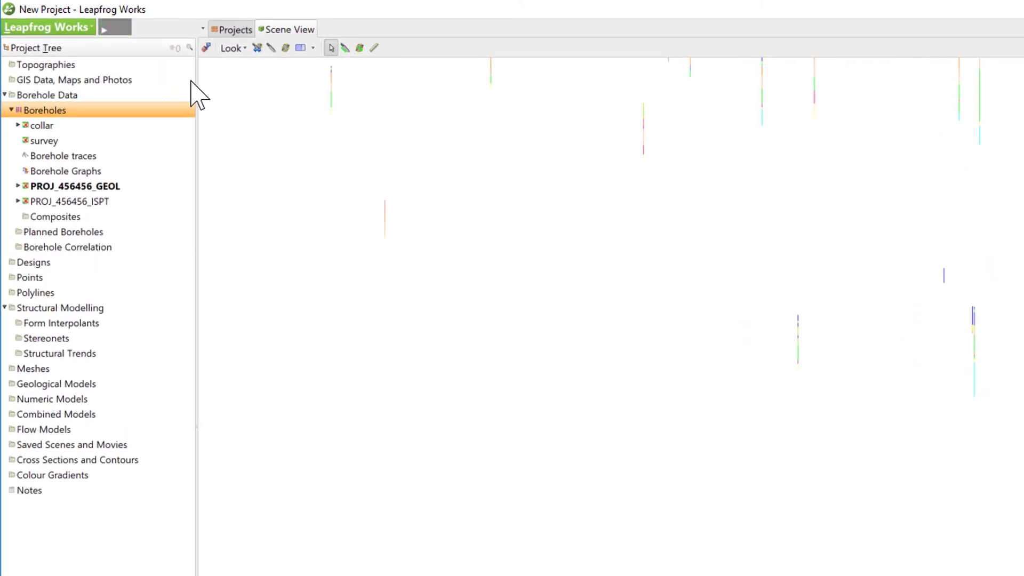
Display the imported ISPT interval table in the scene and inspect its boreholes from another angle.
drag(95, 202, 446, 269)
scroll(617, 251, up, 10)
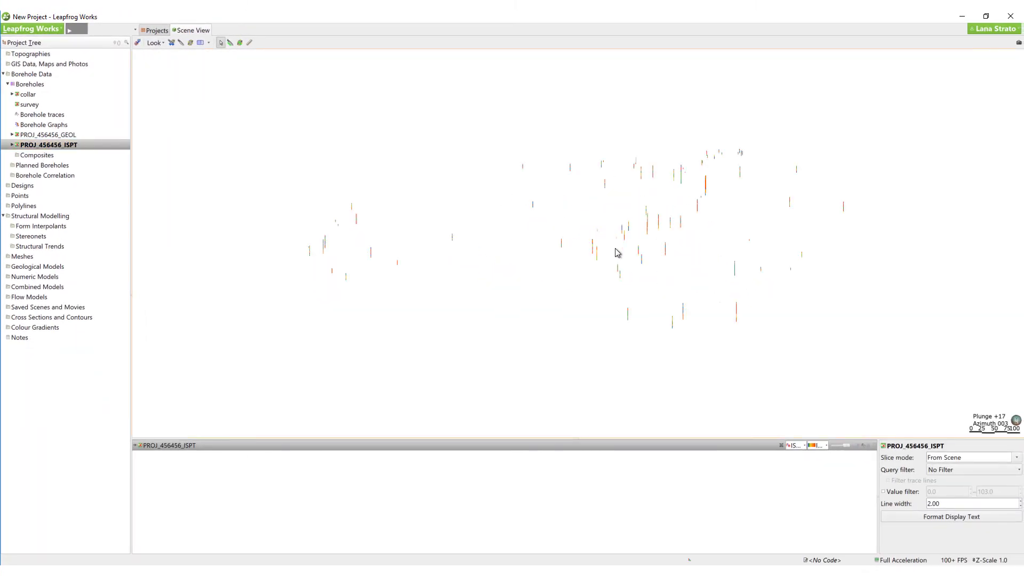
drag(594, 295, 708, 303)
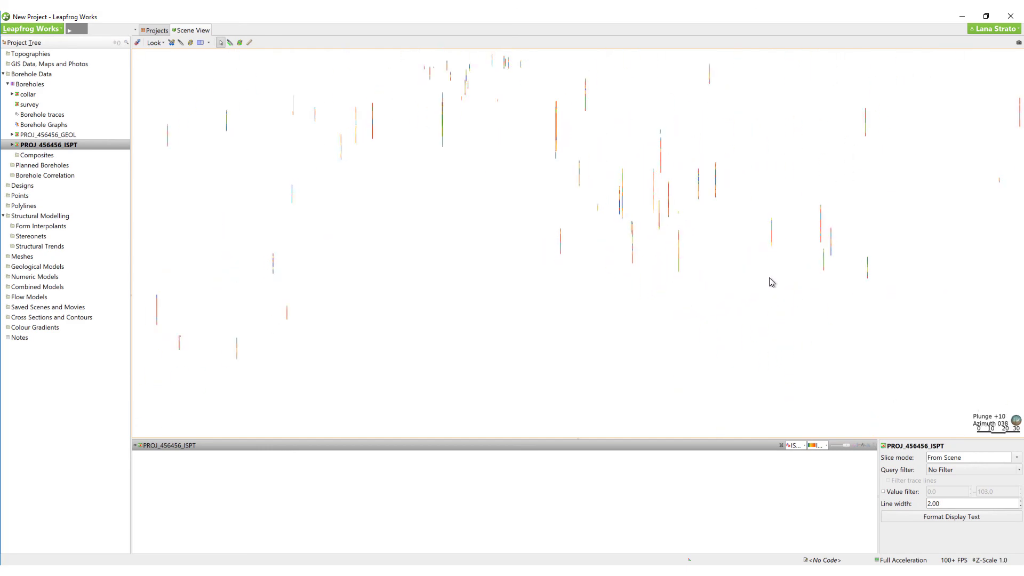